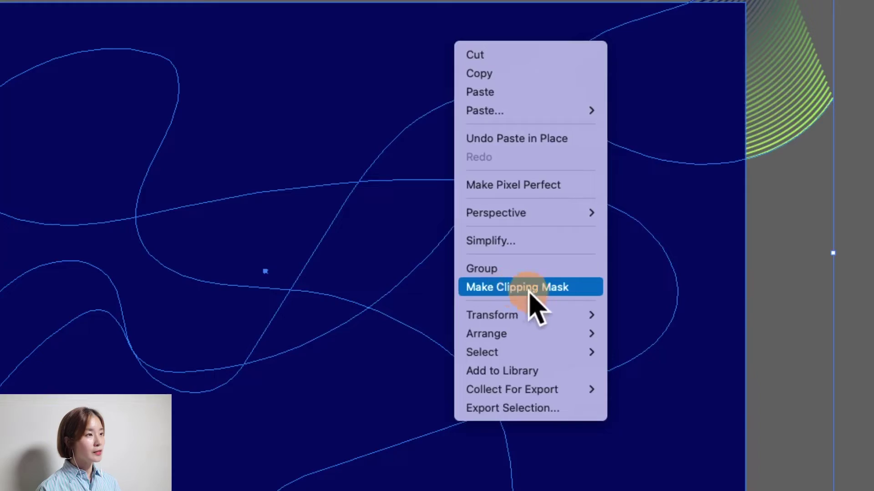
# - Clip the blended line artwork to the navy background shape with Make Clipping Mask
pyautogui.click(509, 291)
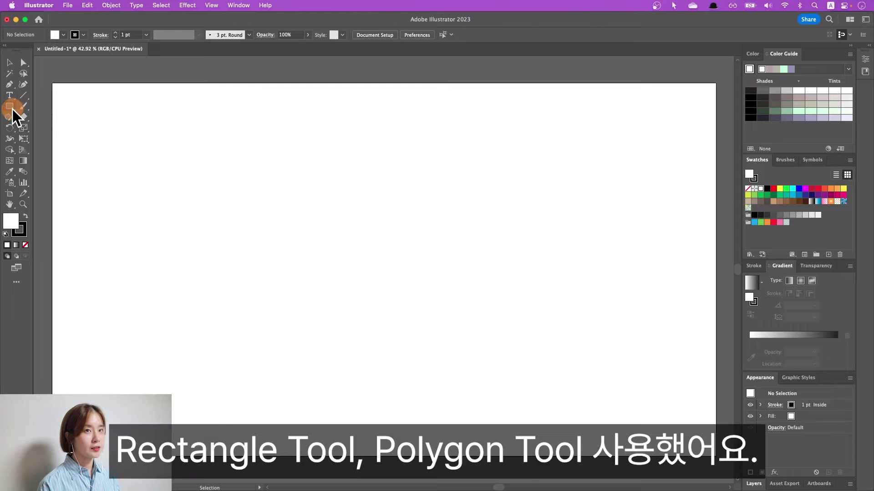
# - Draw a square, then an orange-red hexagon to its right
pyautogui.click(10, 106)
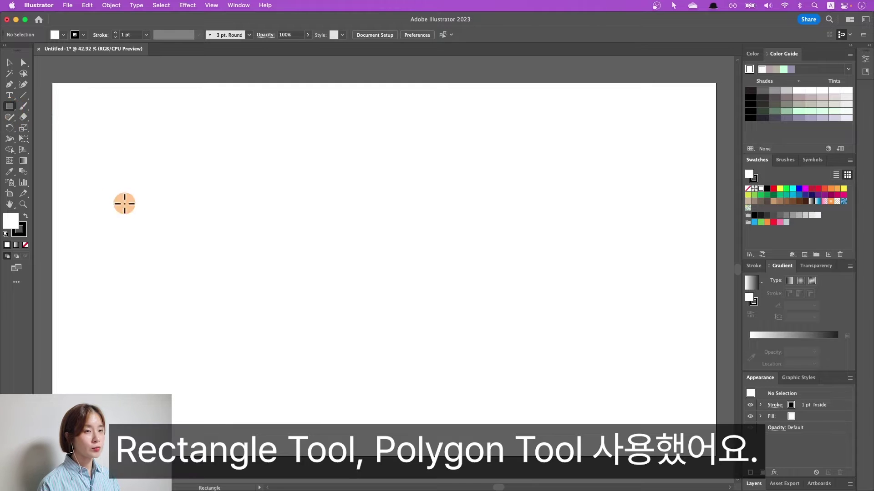
pyautogui.moveTo(126, 188); pyautogui.dragTo(224, 286)
pyautogui.moveTo(10, 106)
pyautogui.mouseDown()
pyautogui.moveTo(62, 114)
pyautogui.moveTo(64, 139)
pyautogui.mouseUp()
pyautogui.moveTo(452, 224); pyautogui.dragTo(523, 300)
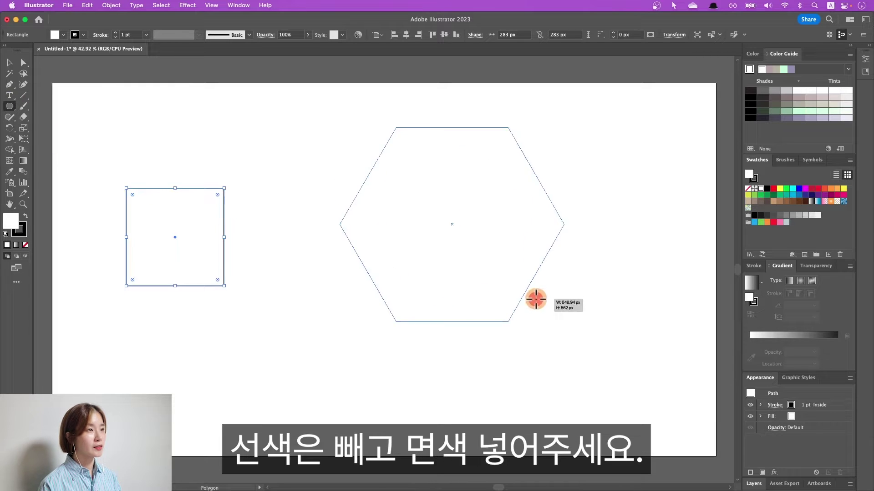
pyautogui.click(825, 189)
# - Fill the square blue and select both the square and hexagon
pyautogui.press('v')
pyautogui.click(185, 255)
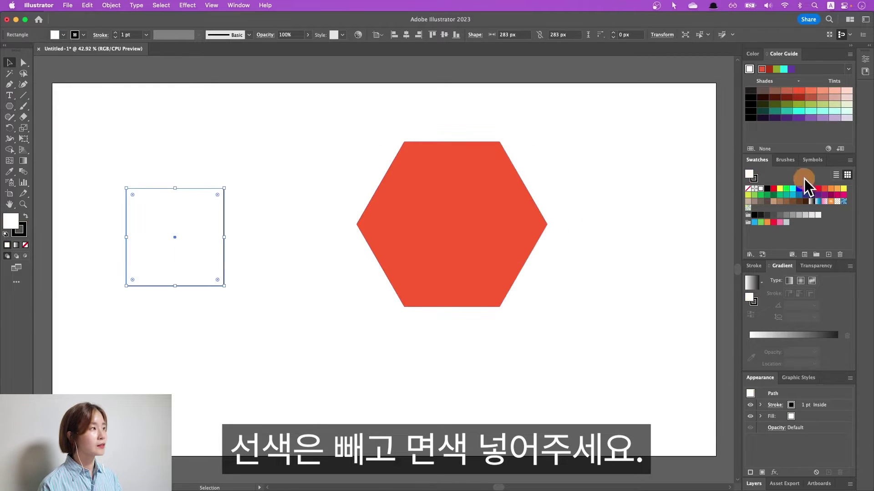
pyautogui.click(798, 188)
pyautogui.click(191, 146)
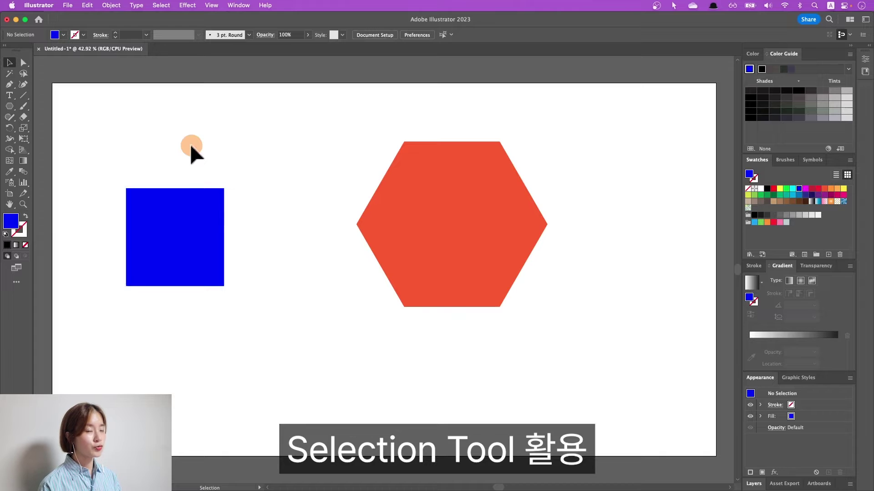
pyautogui.moveTo(179, 132); pyautogui.dragTo(450, 275)
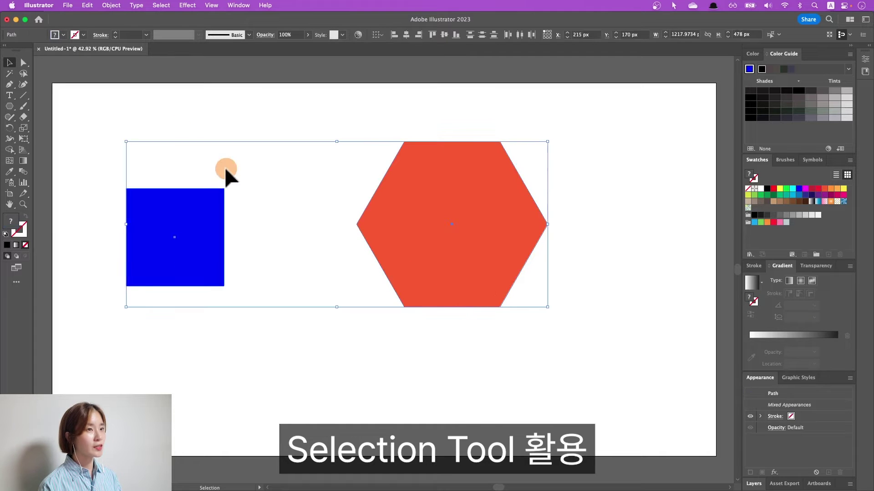
pyautogui.click(110, 5)
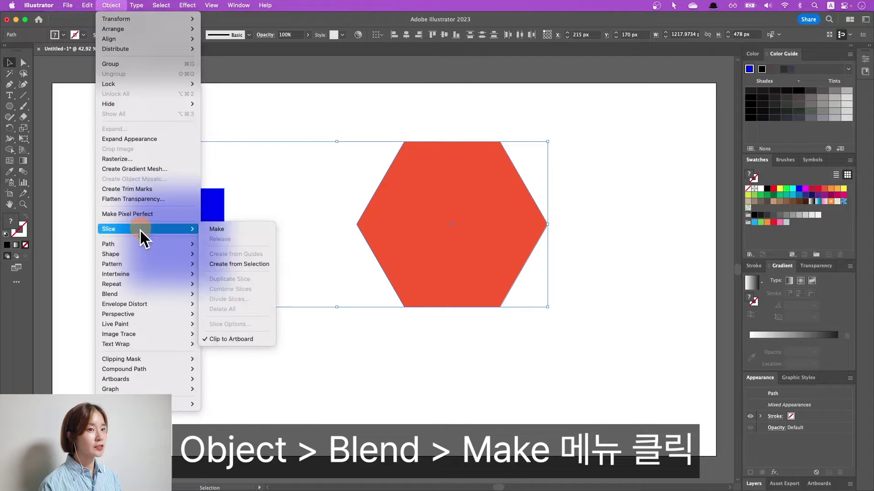
# - Make a blend between the blue square and the orange-red hexagon
pyautogui.moveTo(109, 294)
pyautogui.click(219, 295)
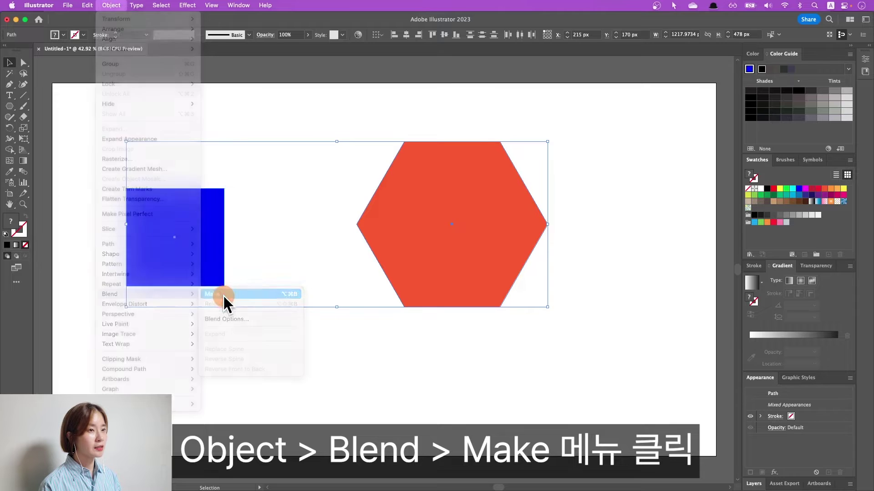
pyautogui.click(222, 295)
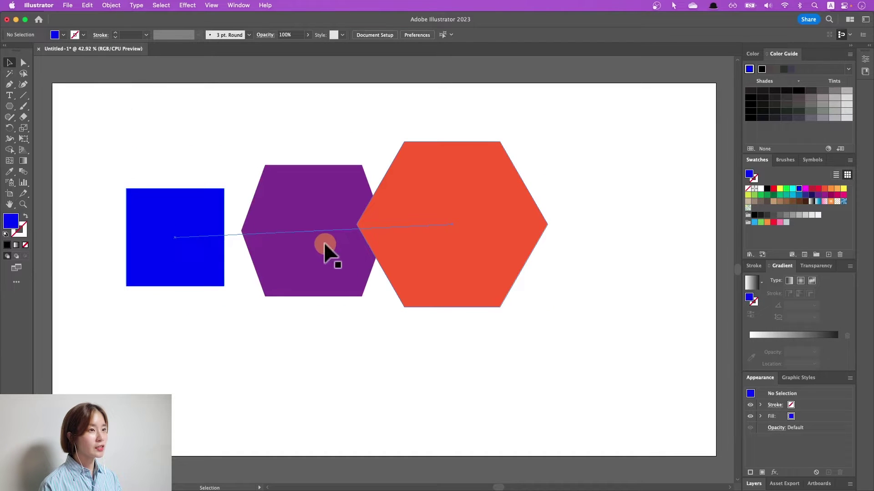
pyautogui.click(324, 243)
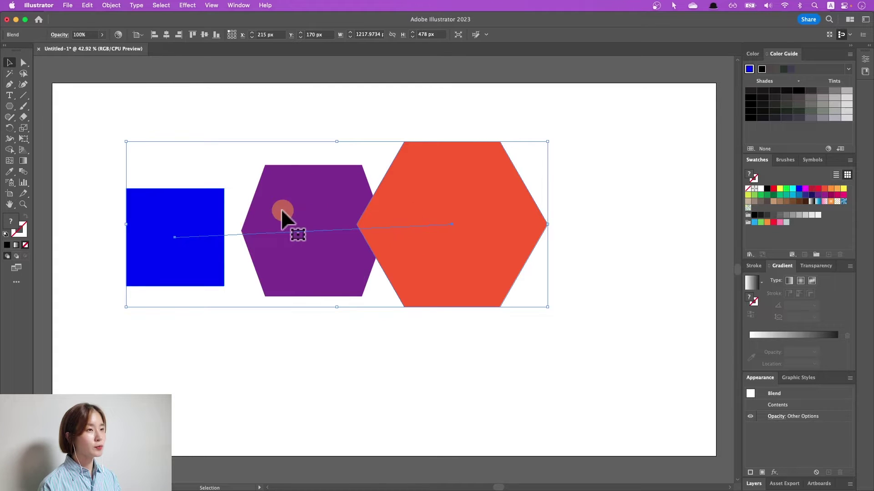
# - Set the blend spacing to Specified Steps with 30 steps
pyautogui.click(111, 5)
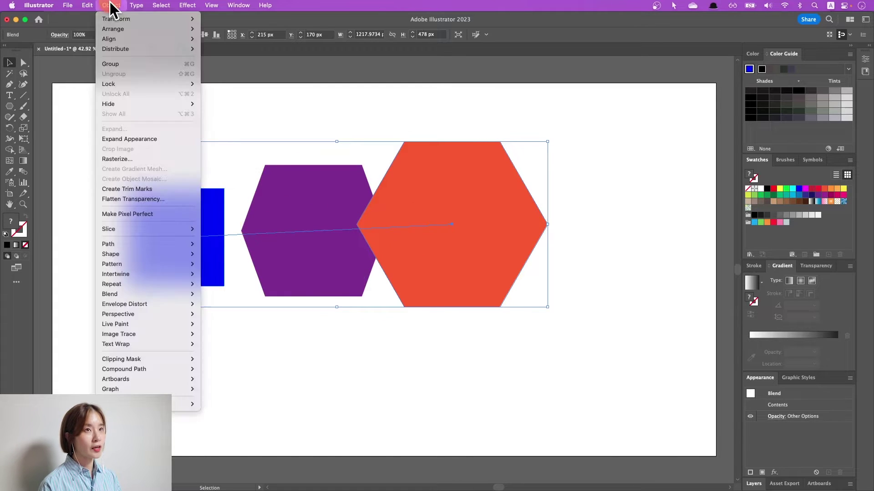
pyautogui.moveTo(111, 294)
pyautogui.click(242, 320)
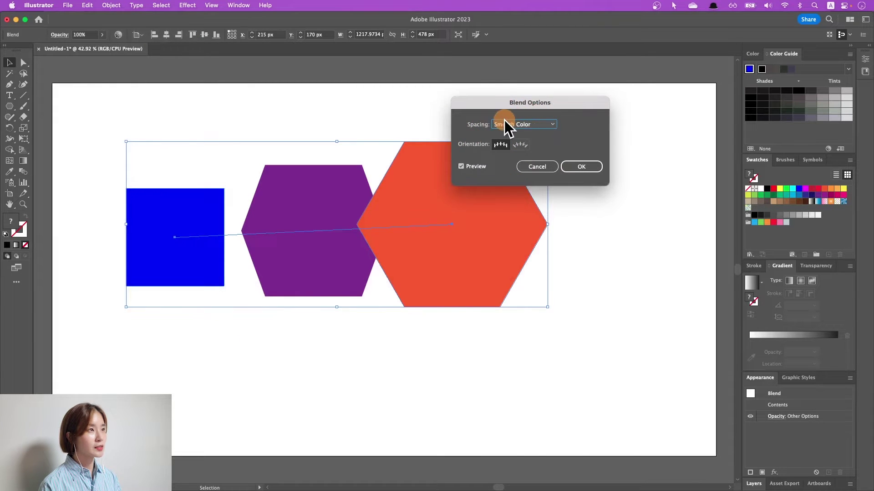
pyautogui.click(505, 124)
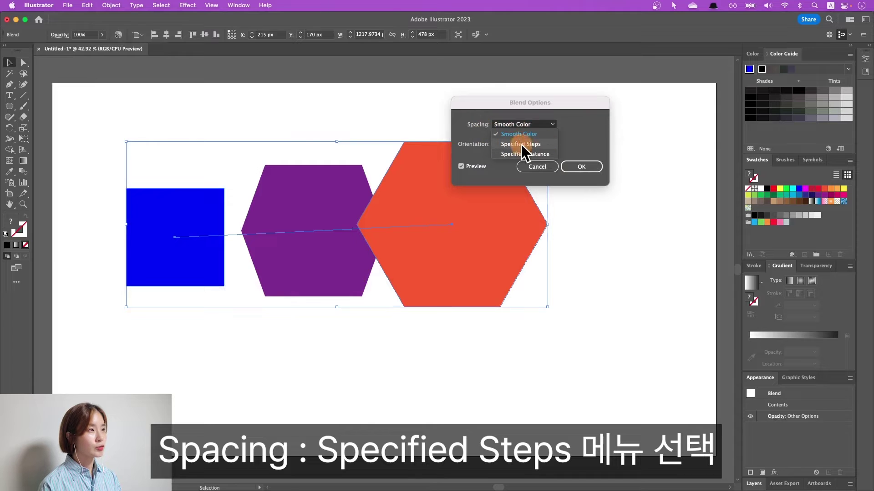
pyautogui.click(533, 145)
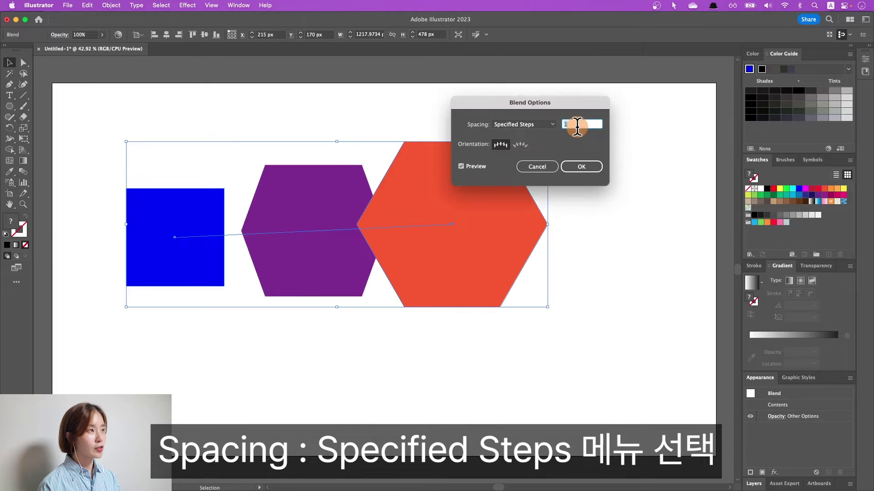
pyautogui.write('30')
pyautogui.press('Tab')
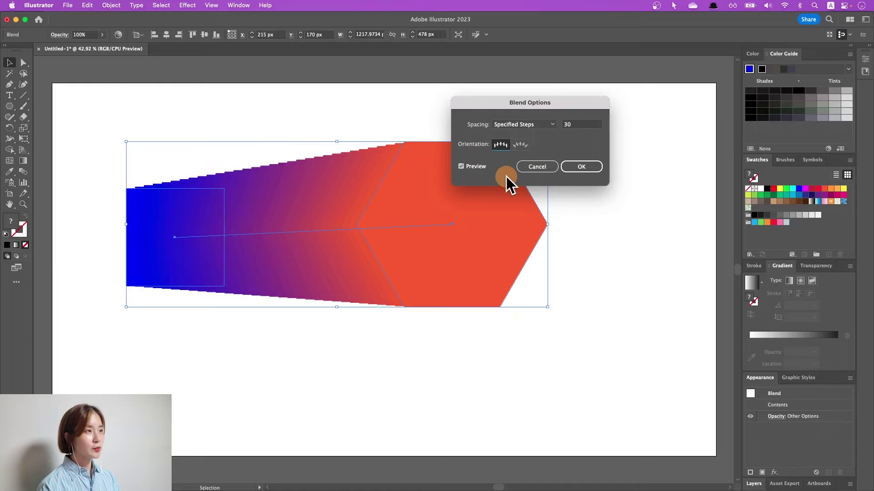
pyautogui.click(580, 167)
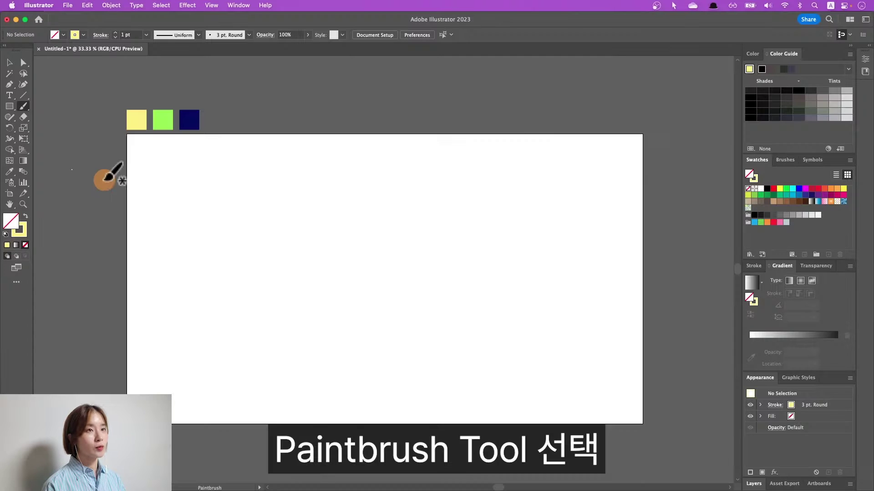
# - Paint two wavy yellow brush strokes running past the artboard edges
pyautogui.hotkey('shift', 'x')
pyautogui.moveTo(87, 158); pyautogui.dragTo(246, 153)
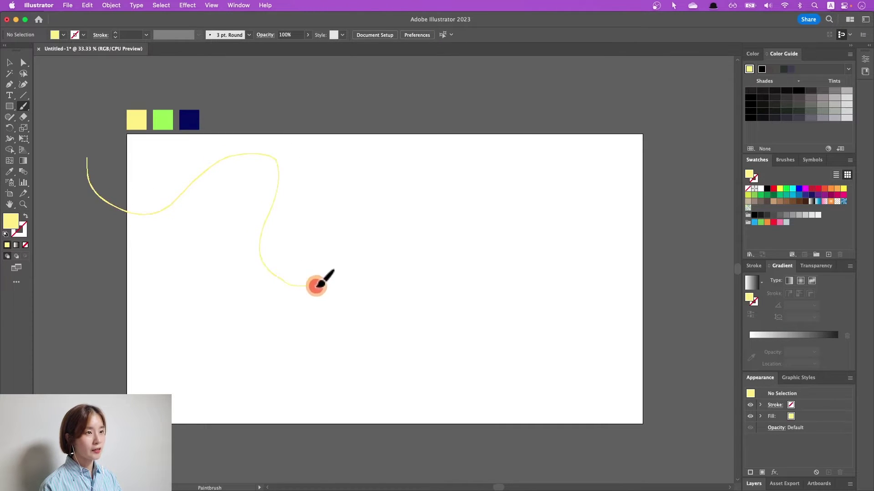
pyautogui.moveTo(246, 153); pyautogui.dragTo(420, 469)
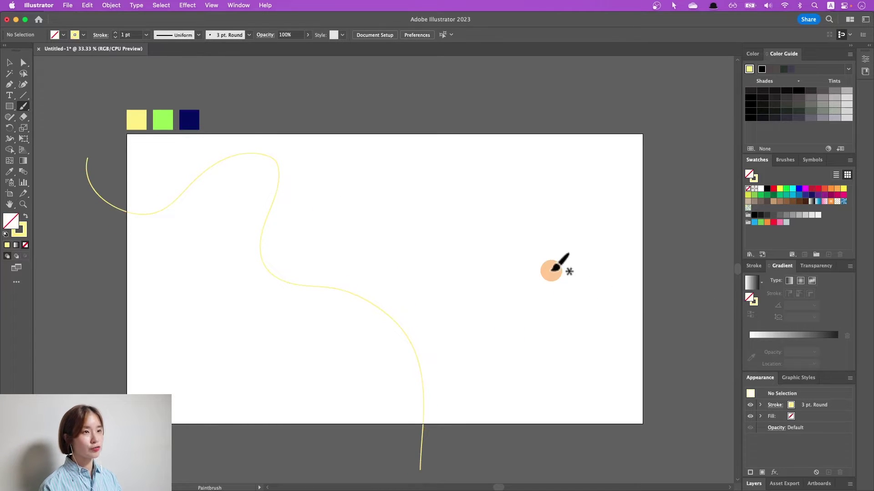
pyautogui.moveTo(147, 66)
pyautogui.mouseDown()
pyautogui.moveTo(252, 251)
pyautogui.moveTo(329, 425)
pyautogui.moveTo(332, 457)
pyautogui.mouseUp()
# - Resize the second yellow curve with its bounding box, widening it slightly
pyautogui.click(9, 62)
pyautogui.moveTo(142, 161); pyautogui.dragTo(391, 336)
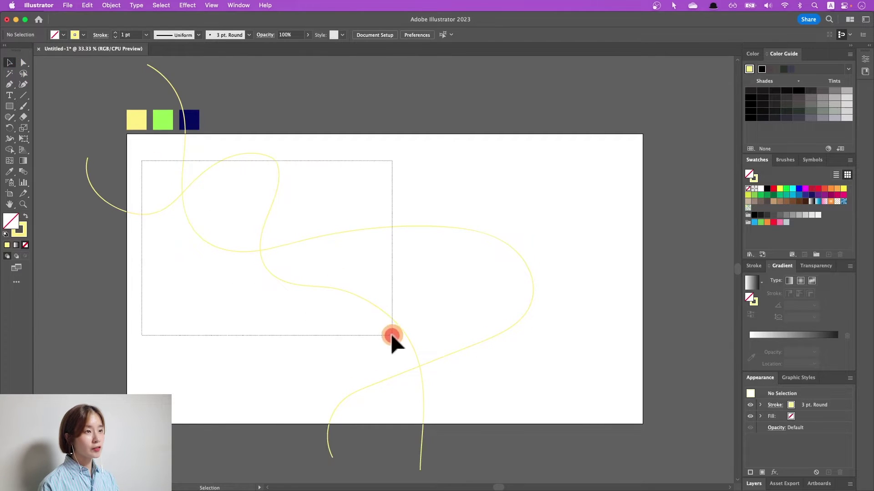
pyautogui.moveTo(535, 267); pyautogui.dragTo(592, 268)
pyautogui.moveTo(592, 469); pyautogui.dragTo(605, 464)
pyautogui.moveTo(88, 65); pyautogui.dragTo(99, 73)
pyautogui.click(100, 138)
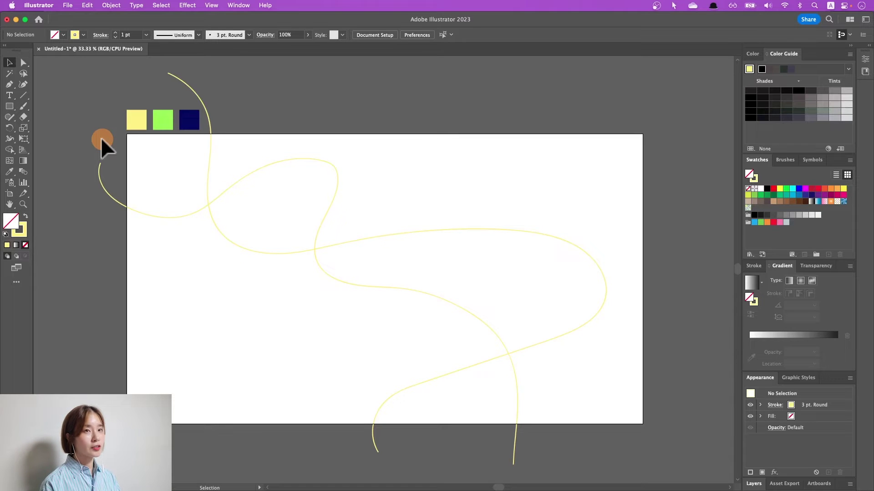
pyautogui.click(9, 106)
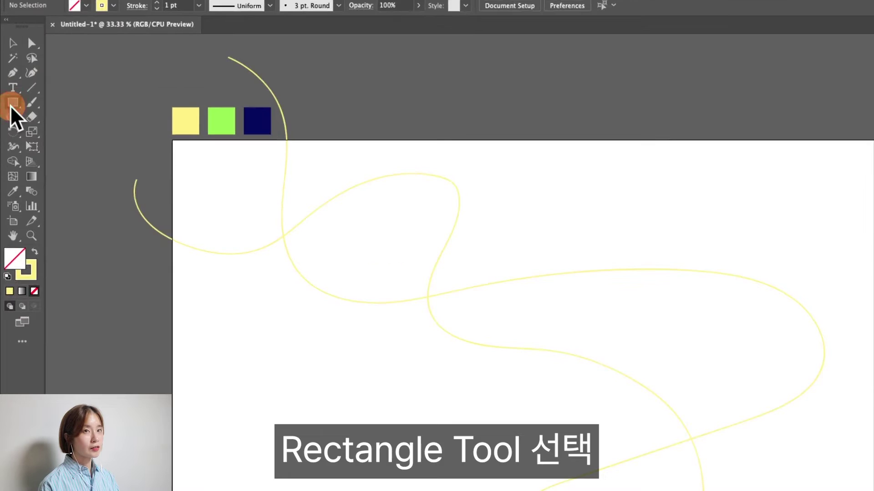
# - Create a 1920 × 1080 px rectangle filled with the sampled navy colour
pyautogui.click(353, 208)
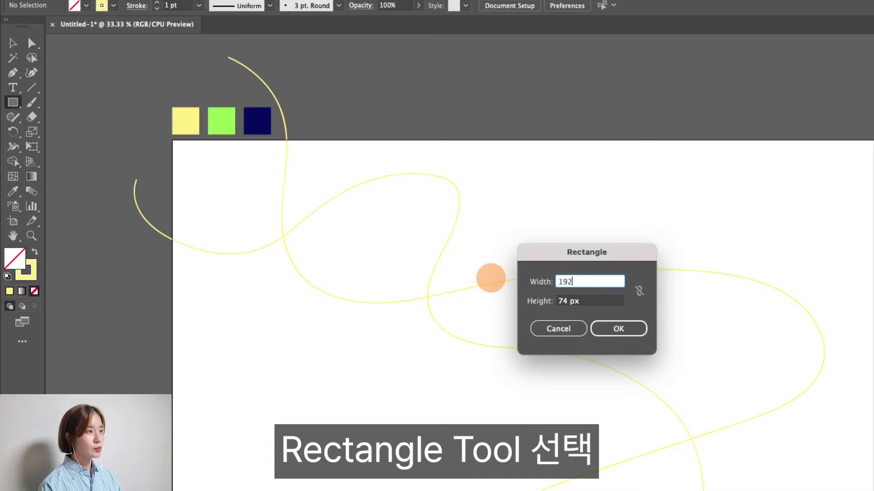
pyautogui.write('0')
pyautogui.press('Tab')
pyautogui.press('Return')
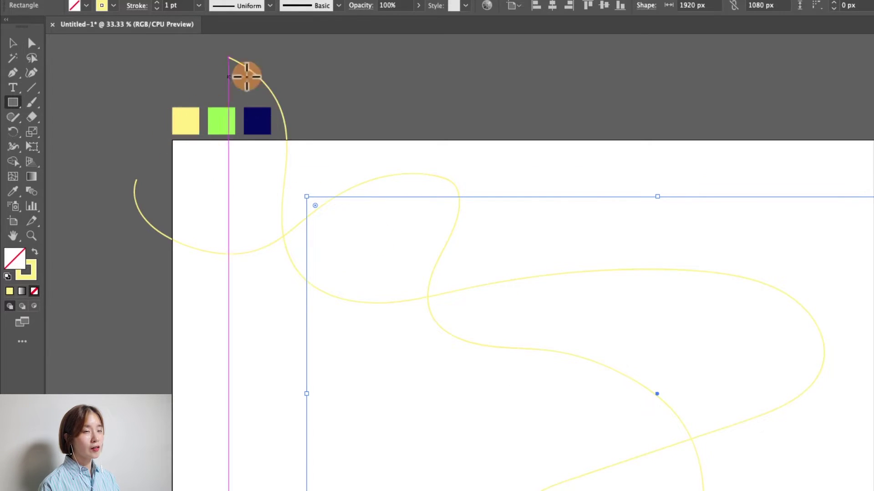
pyautogui.click(13, 191)
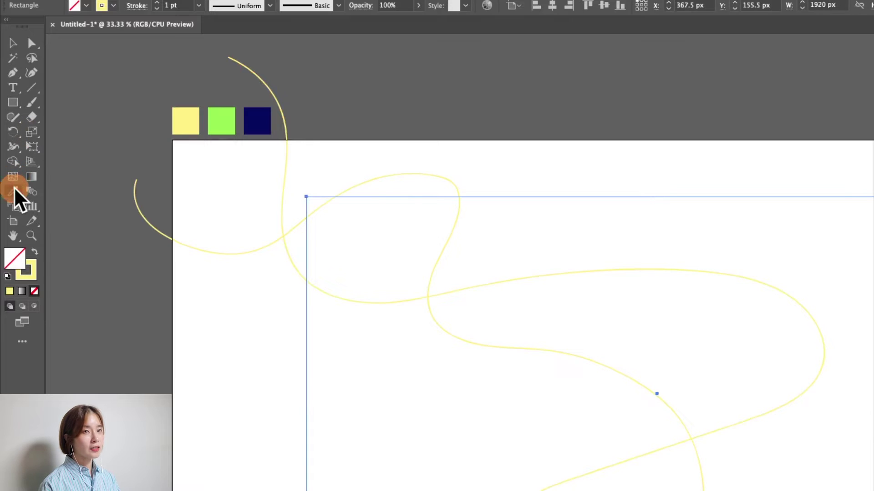
pyautogui.click(252, 121)
# - Center the navy rectangle on the artboard and send it behind the curves
pyautogui.click(552, 48)
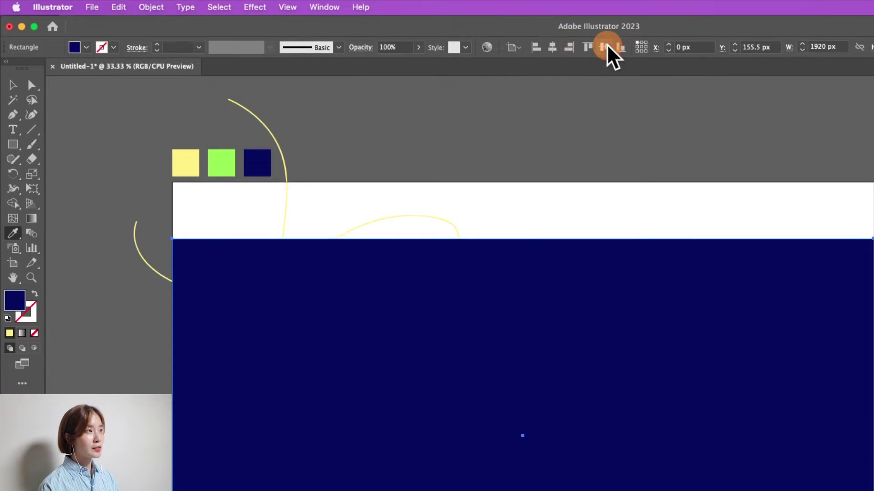
pyautogui.click(603, 48)
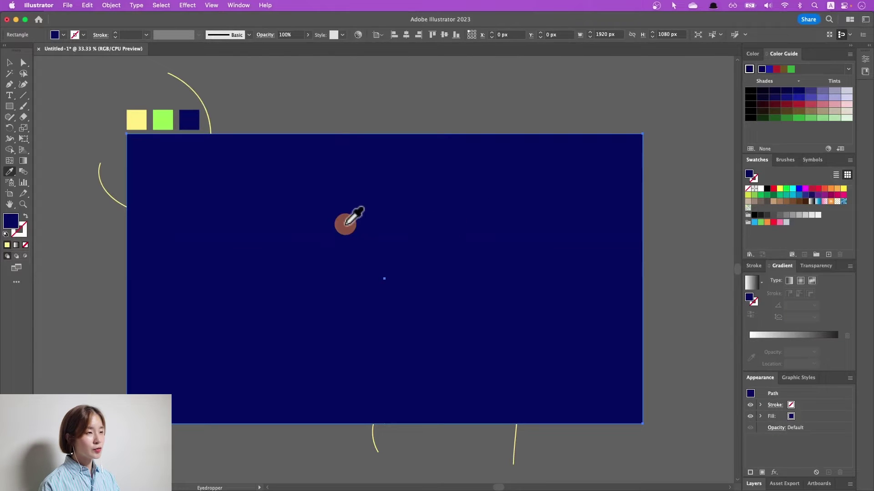
pyautogui.press('v')
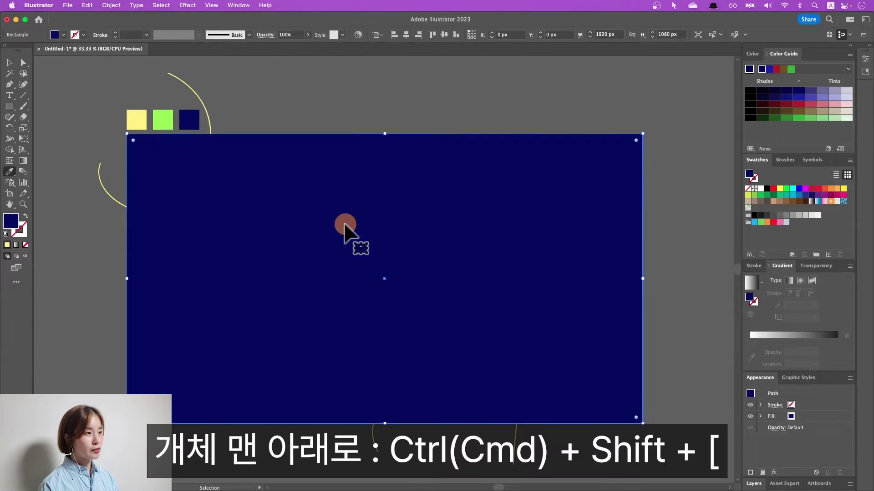
pyautogui.press('super+shift+bracketleft')
pyautogui.press('i')
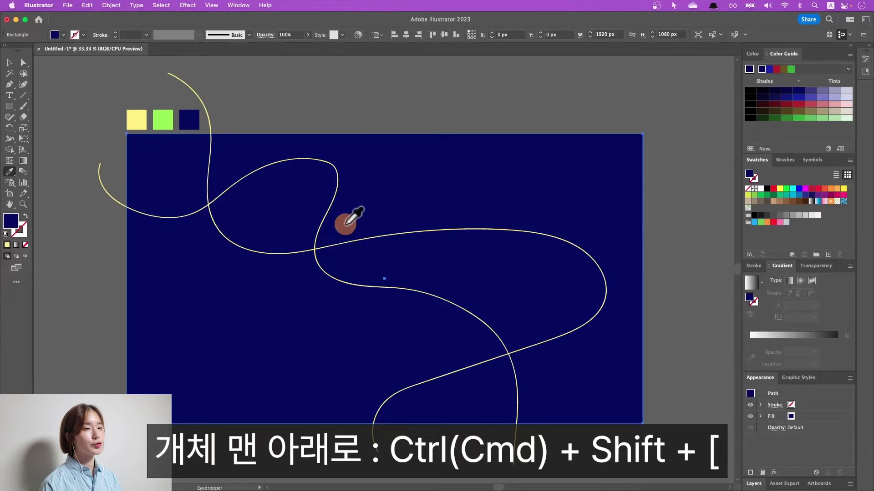
pyautogui.press('v')
pyautogui.click(100, 179)
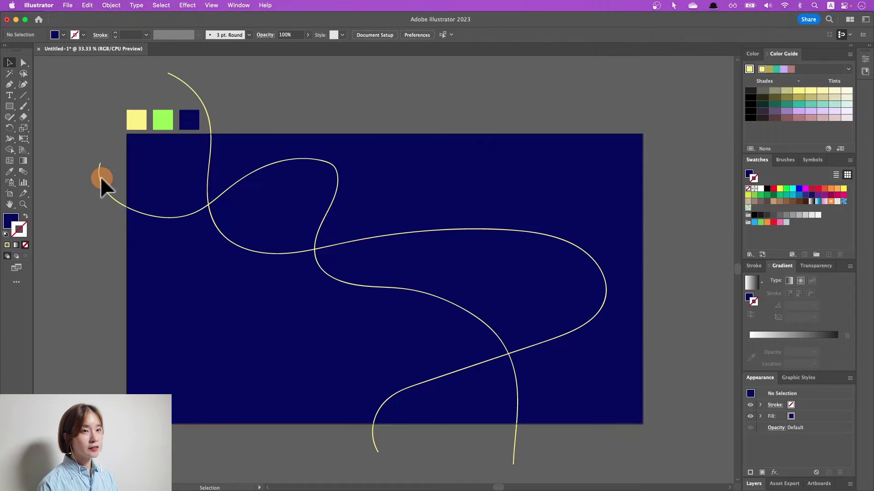
pyautogui.click(99, 181)
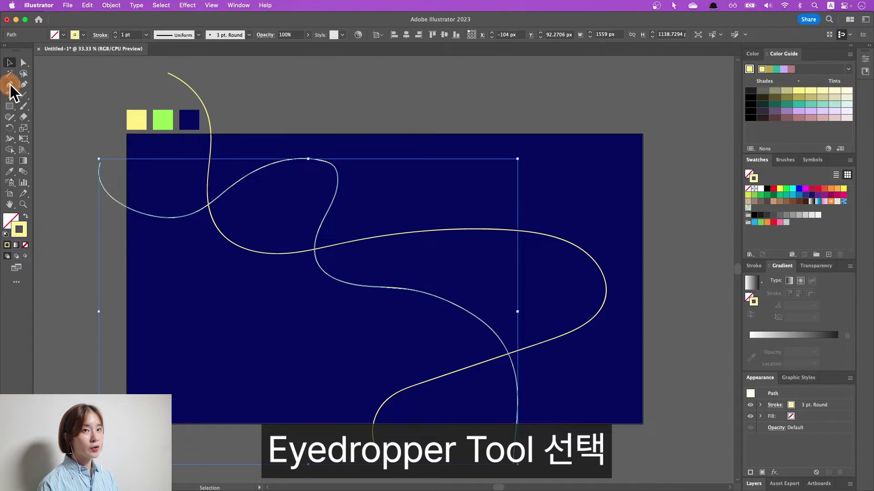
# - Give the second curve a navy stroke with no fill, then select the yellow curve
pyautogui.click(10, 173)
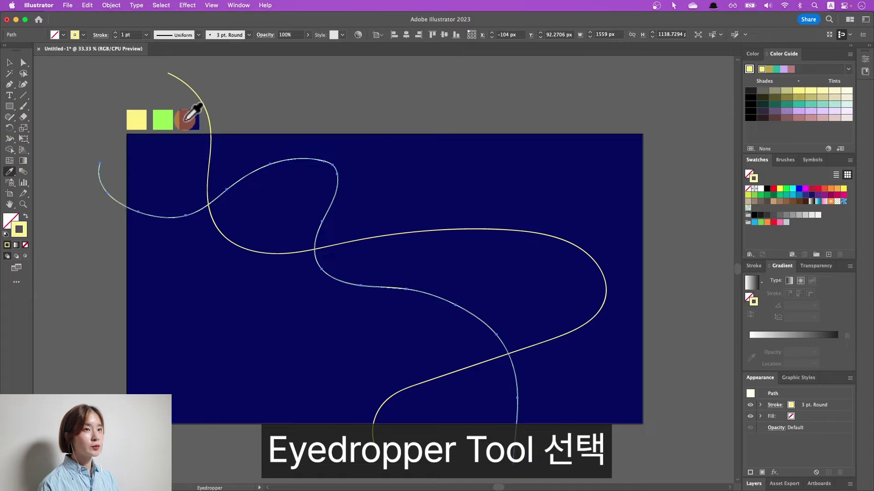
pyautogui.click(186, 119)
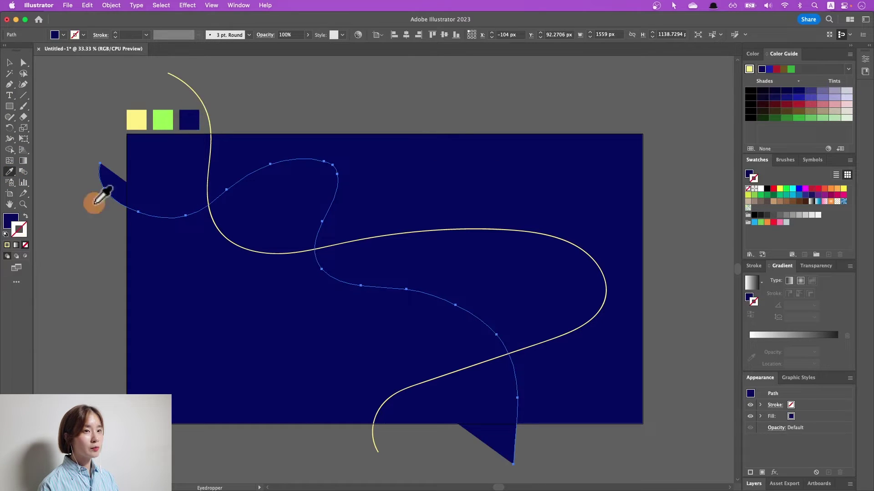
pyautogui.hotkey('shift', 'x')
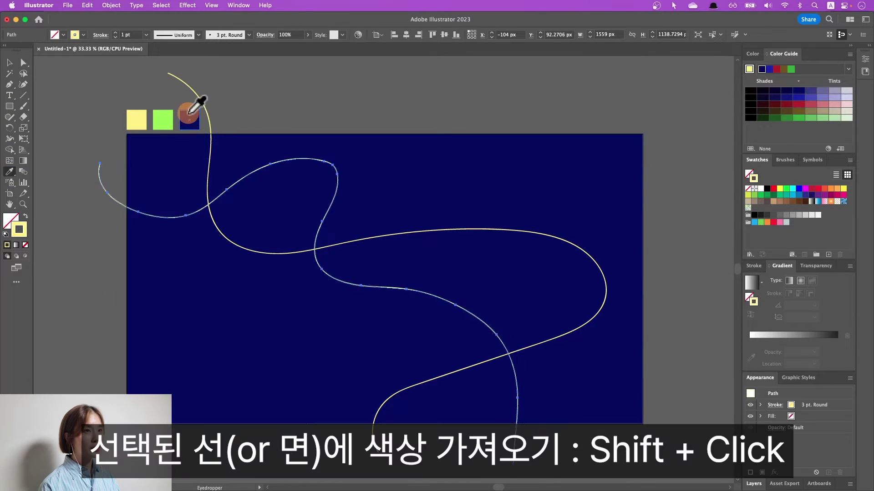
pyautogui.keyDown('shift'); pyautogui.click(187, 117); pyautogui.keyUp('shift')
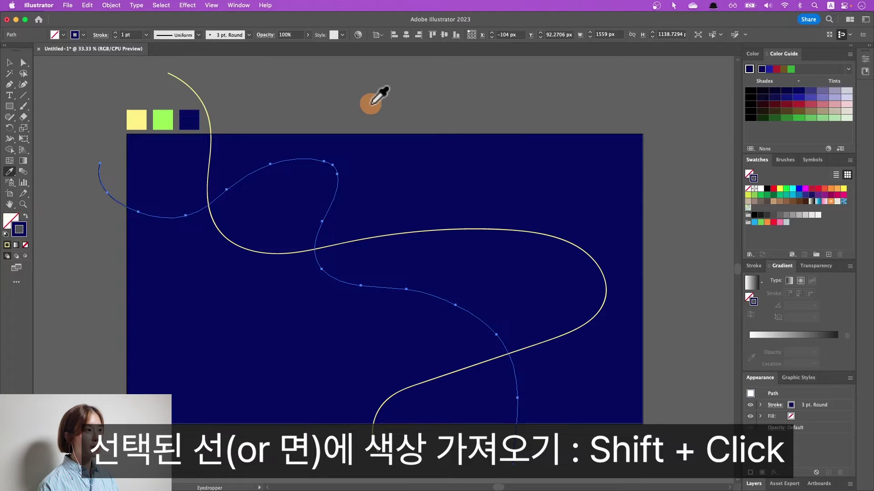
pyautogui.click(10, 64)
pyautogui.click(208, 113)
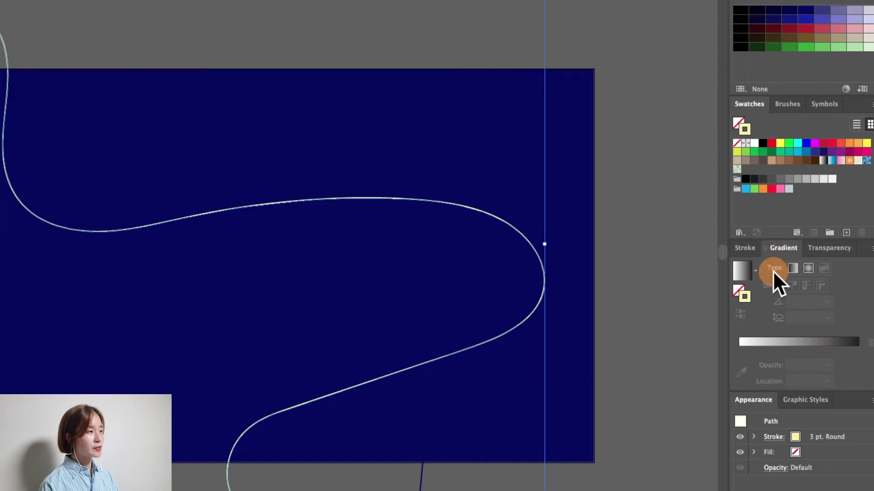
# - Turn the yellow curve's stroke into a gradient with a pale yellow left stop
pyautogui.click(741, 272)
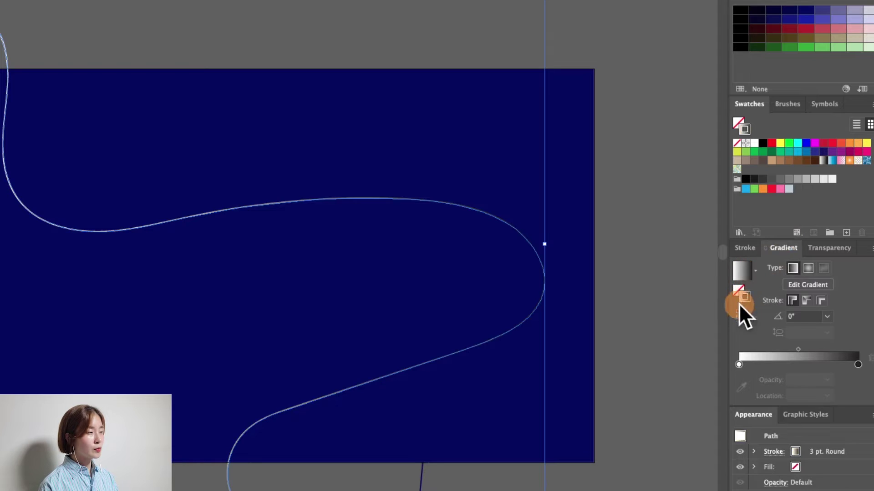
pyautogui.click(738, 364)
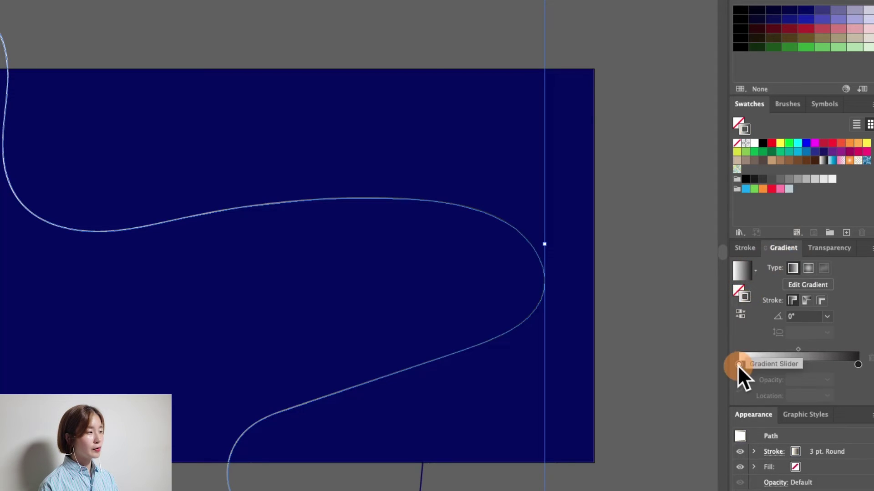
pyautogui.doubleClick(738, 365)
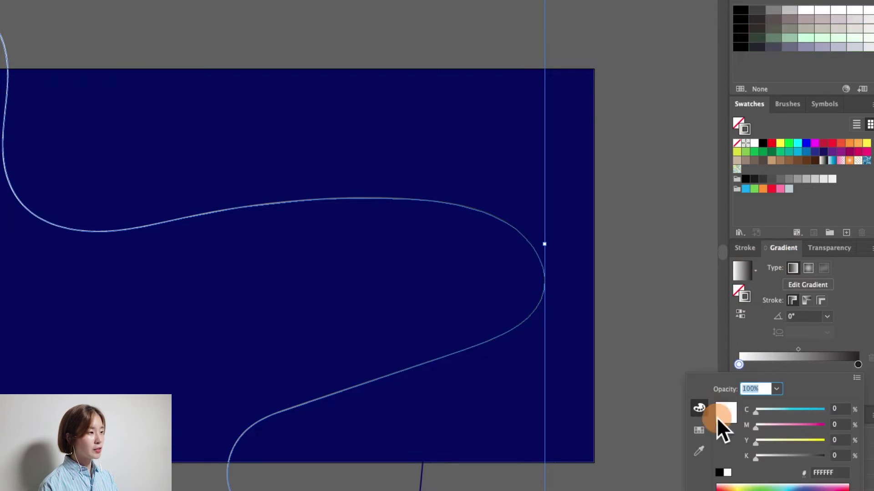
pyautogui.click(697, 455)
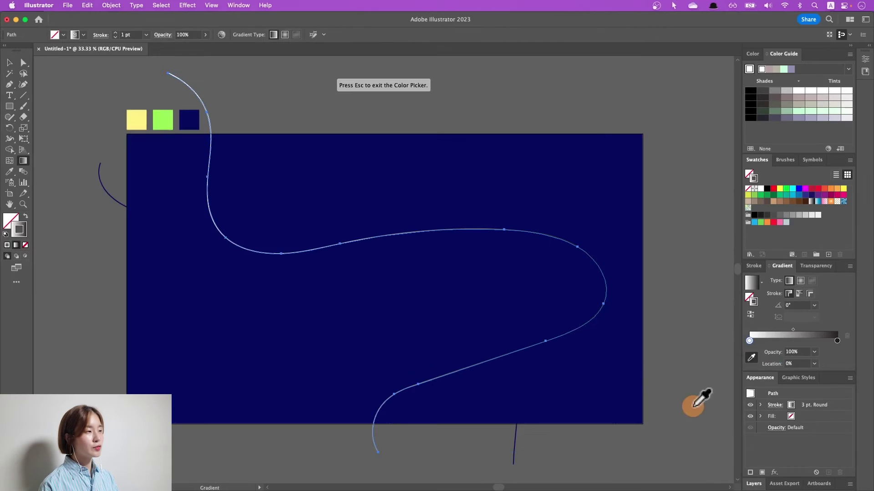
pyautogui.click(141, 117)
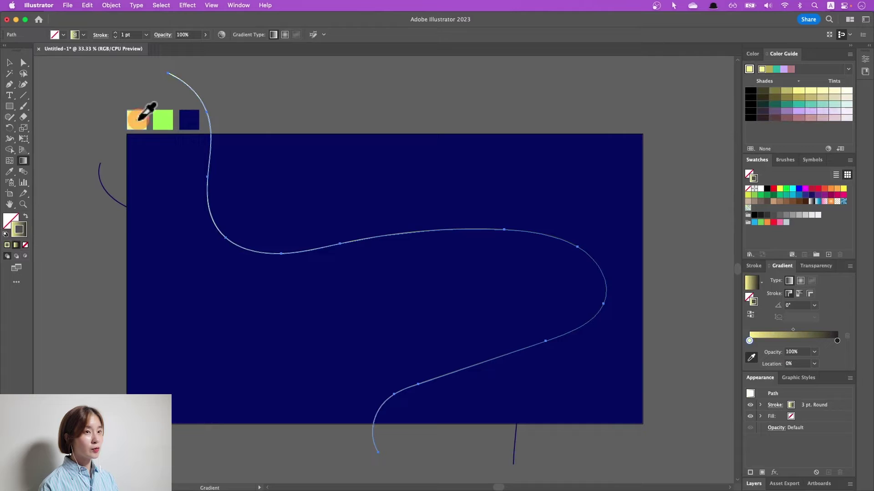
pyautogui.click(687, 287)
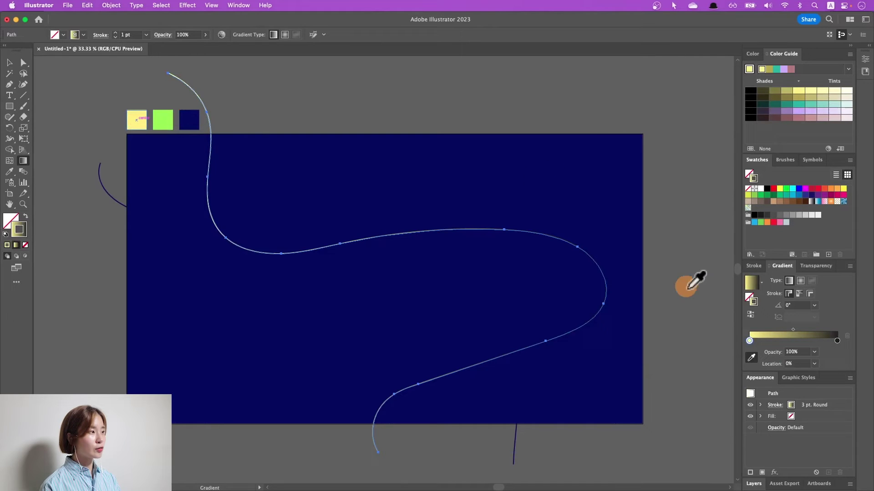
# - Make the gradient run green to yellow to green, with yellow in the middle
pyautogui.doubleClick(837, 342)
pyautogui.click(723, 405)
pyautogui.click(163, 119)
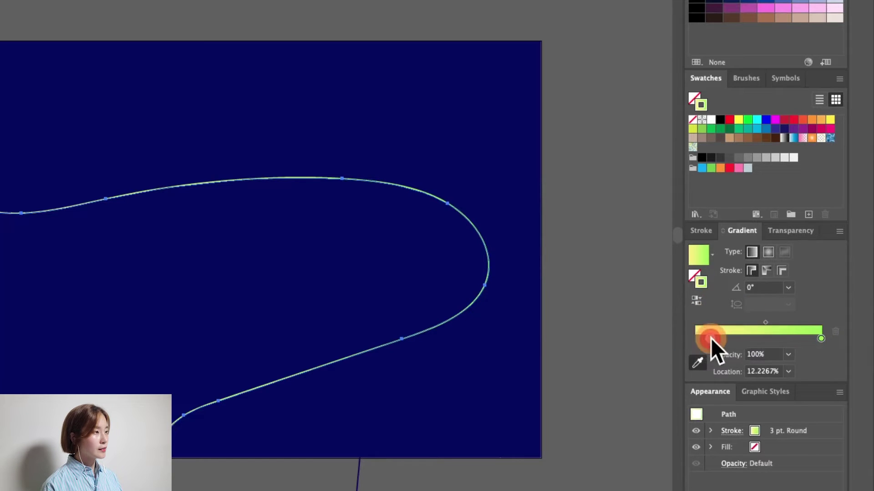
pyautogui.moveTo(695, 339); pyautogui.dragTo(763, 339)
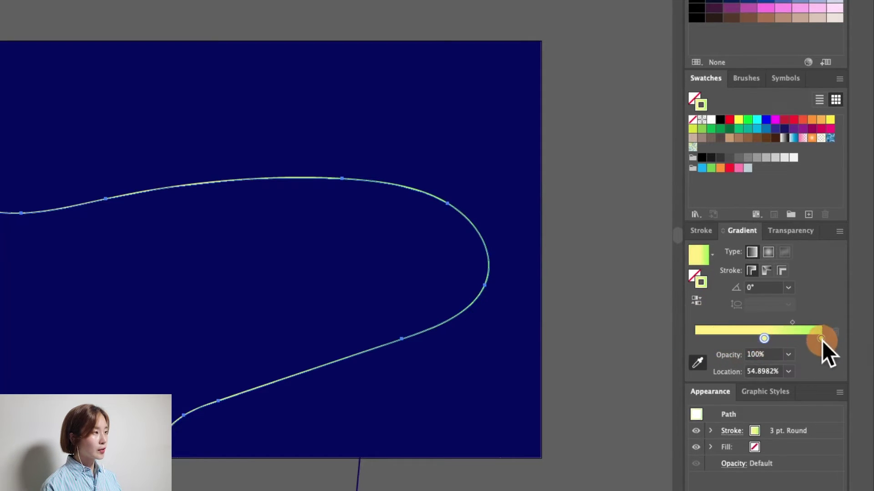
pyautogui.moveTo(820, 339); pyautogui.dragTo(689, 340)
pyautogui.click(764, 339)
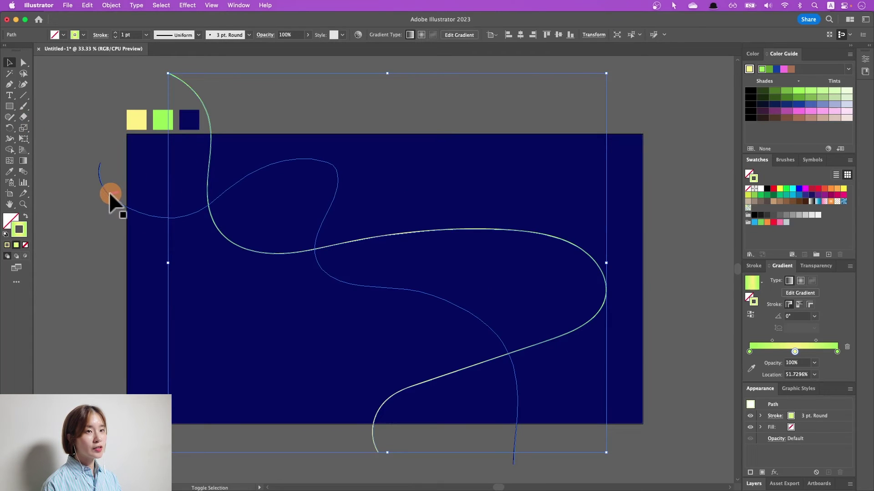
# - Blend the gradient curve with the navy curve
pyautogui.keyDown('shift'); pyautogui.click(108, 191); pyautogui.keyUp('shift')
pyautogui.click(111, 5)
pyautogui.moveTo(109, 294)
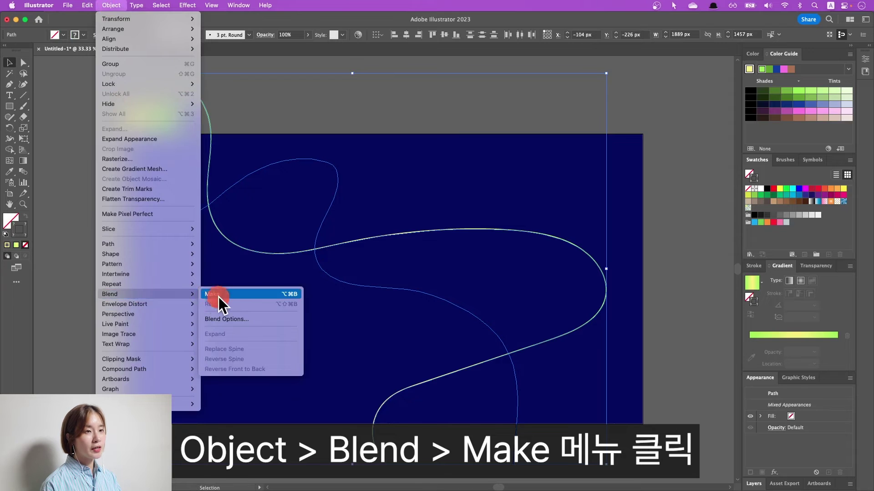
pyautogui.click(218, 297)
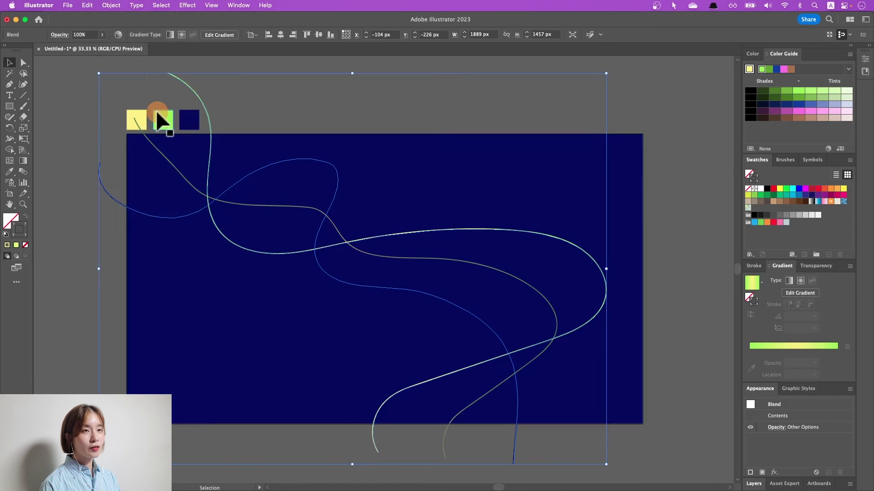
# - Set the blend to 50 specified steps, then paint a new wavy curve across the artboard
pyautogui.click(114, 5)
pyautogui.moveTo(109, 293)
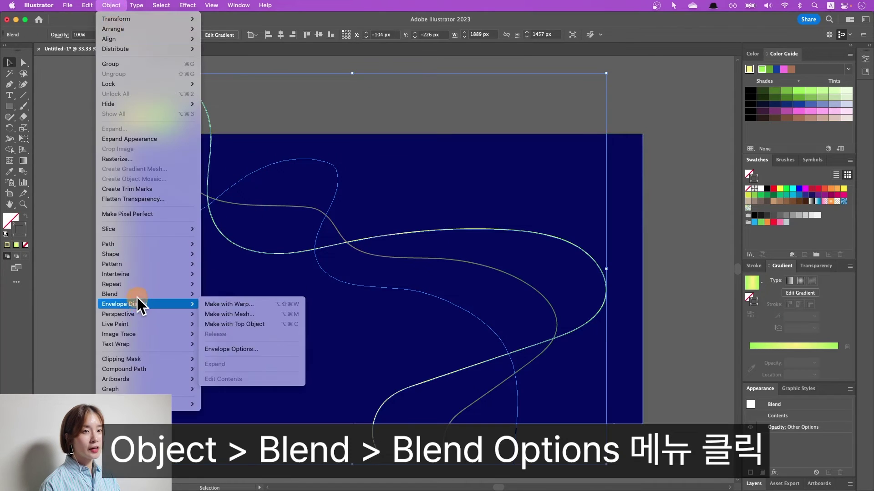
pyautogui.click(237, 319)
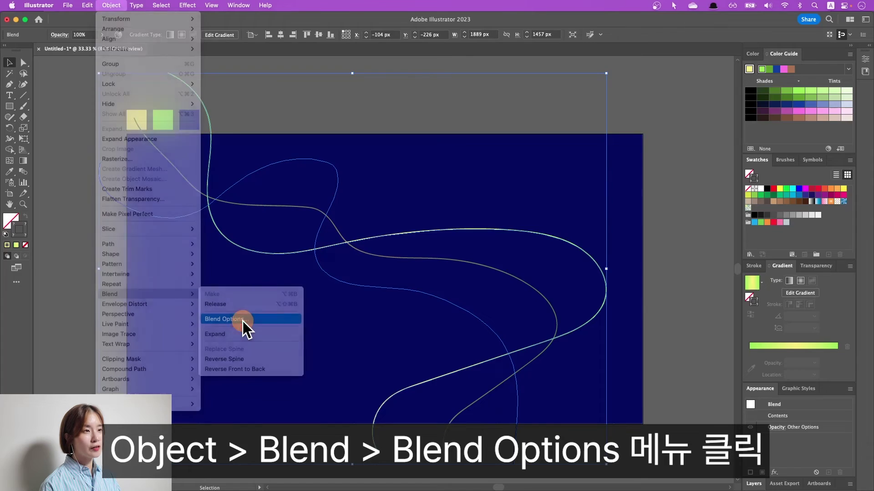
pyautogui.click(462, 138)
pyautogui.click(482, 217)
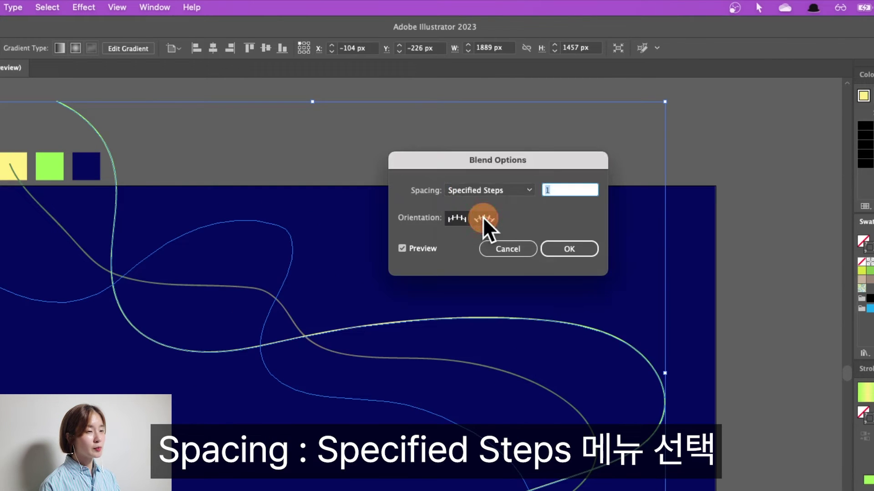
pyautogui.write('20')
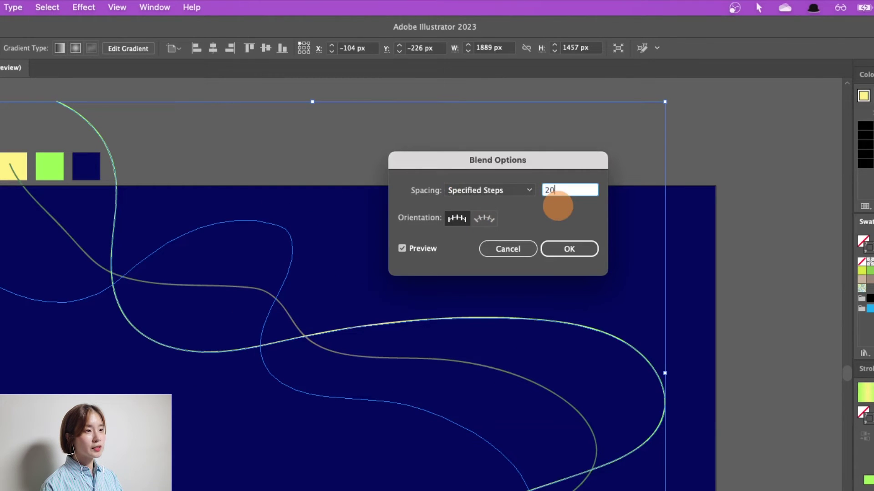
pyautogui.press('Tab')
pyautogui.hotkey('shift', 'Tab')
pyautogui.write('50')
pyautogui.click(542, 184)
pyautogui.click(23, 106)
pyautogui.moveTo(105, 263); pyautogui.dragTo(689, 185)
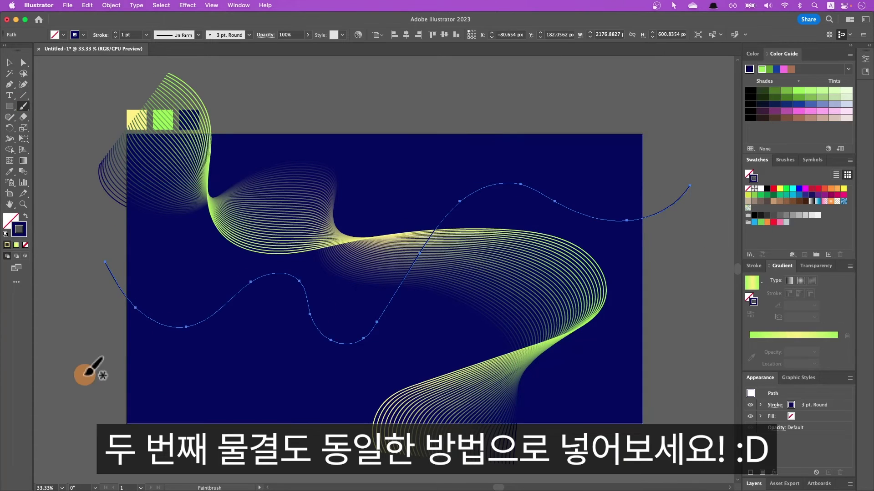
# - Reshape the new curve's anchor near the artboard's top-right and select both new curves
pyautogui.press('v')
pyautogui.click(383, 335)
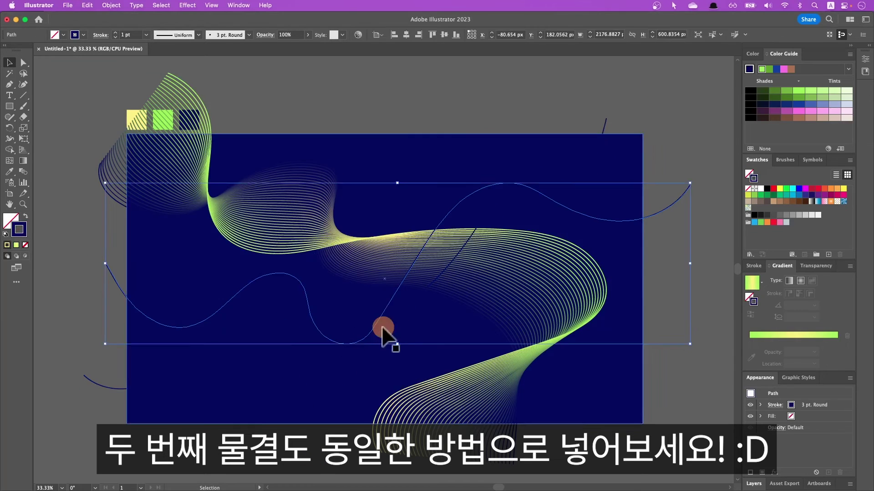
pyautogui.press('a')
pyautogui.click(610, 146)
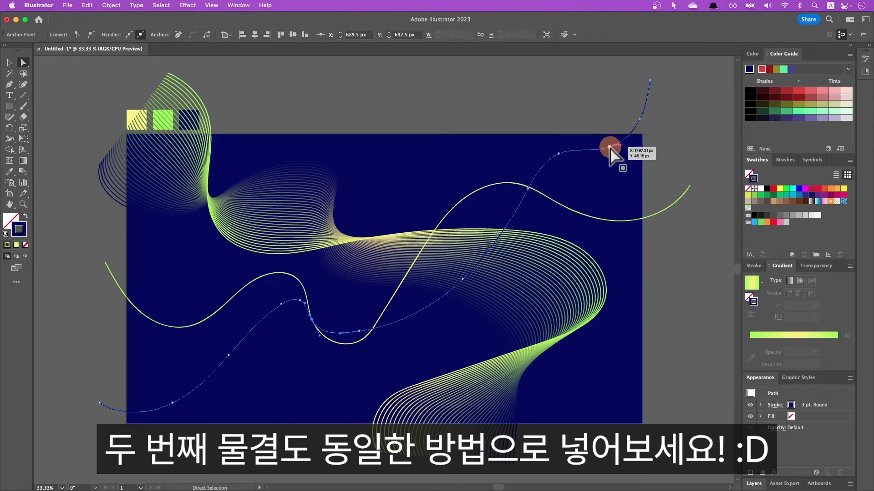
pyautogui.press('v')
# - Blend the two new curves and confirm the blend's step count
pyautogui.press('super+alt+b')
pyautogui.click(111, 5)
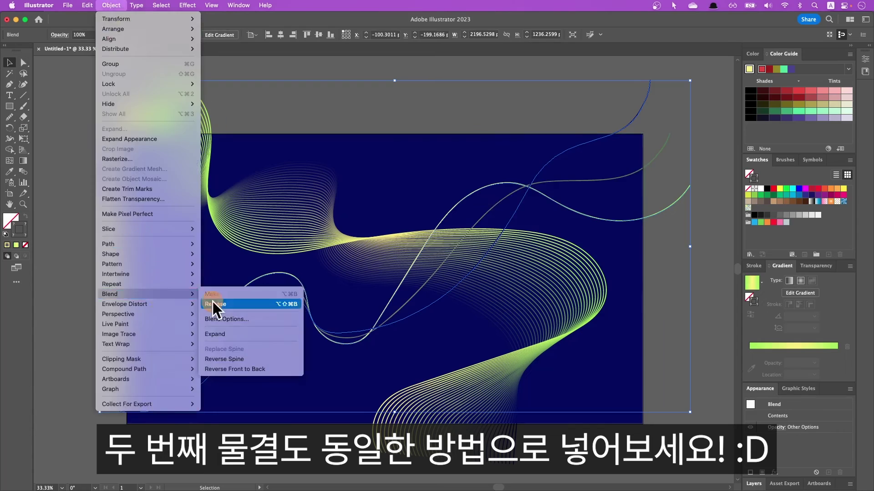
pyautogui.click(223, 319)
pyautogui.click(538, 188)
pyautogui.click(691, 269)
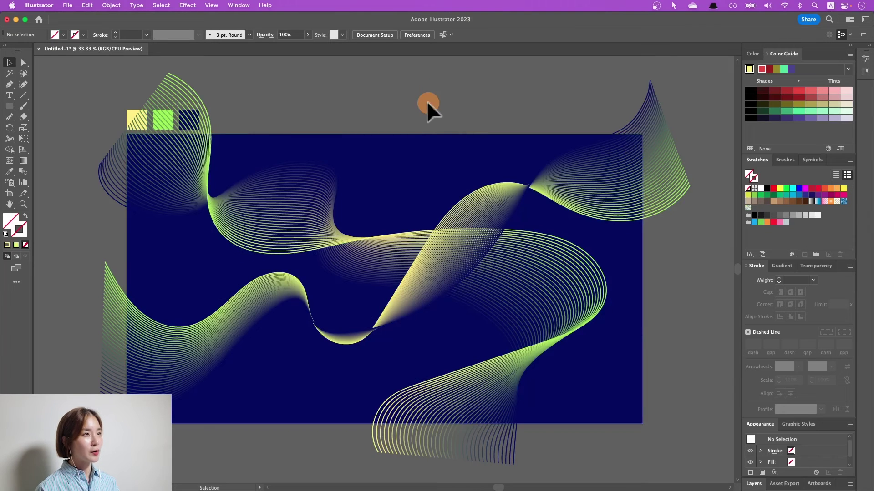
# - Paste a copy of the navy background in place and clip all artwork to it
pyautogui.click(400, 169)
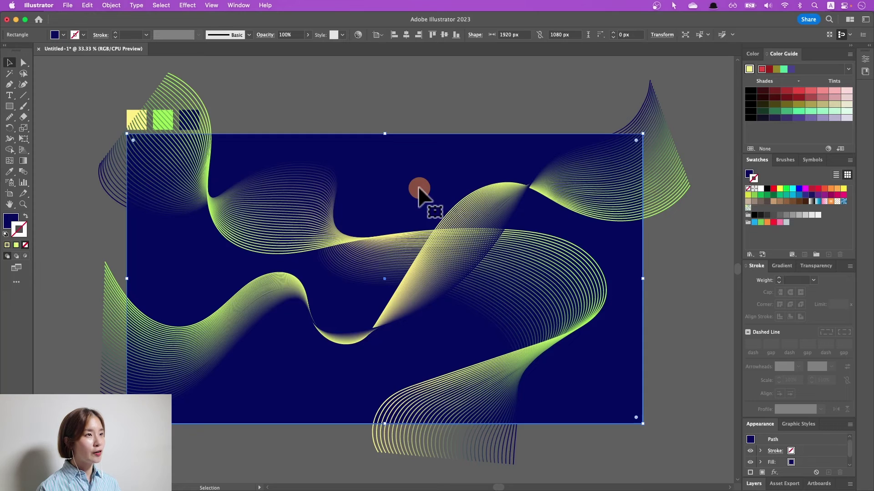
pyautogui.hotkey('ctrl', 'c')
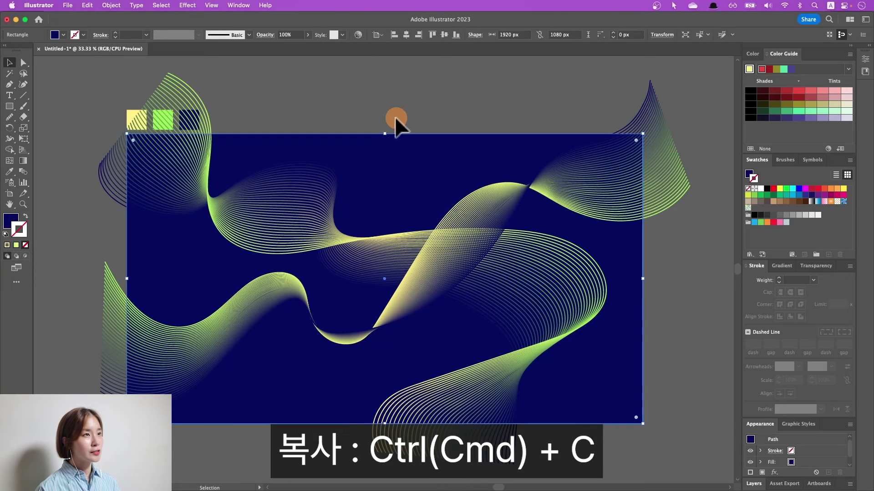
pyautogui.hotkey('ctrl', 'shift', 'v')
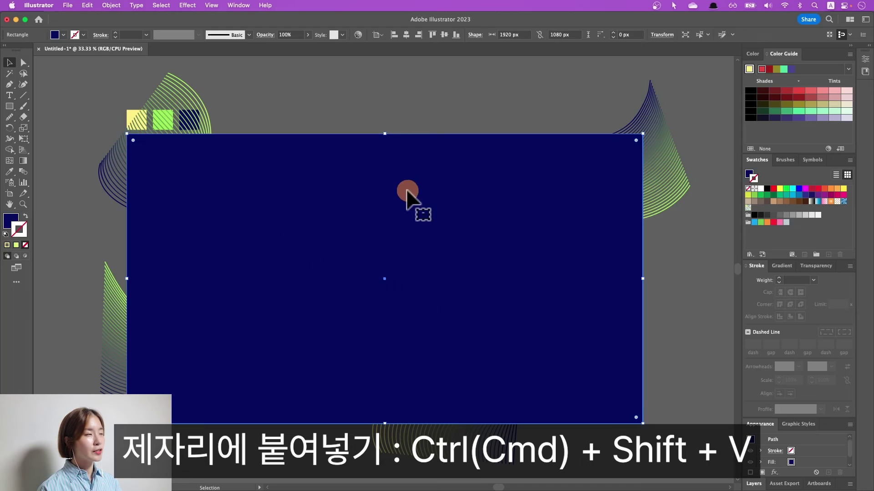
pyautogui.click(428, 108)
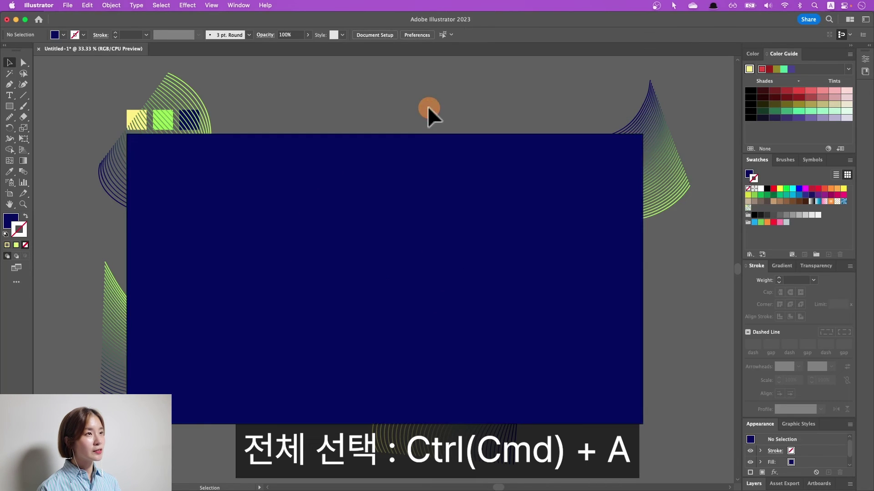
pyautogui.hotkey('ctrl', 'a')
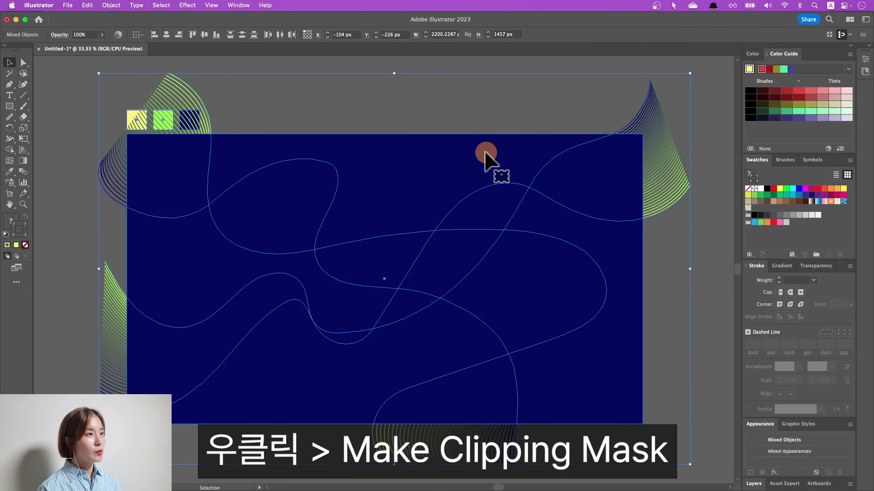
pyautogui.rightClick(486, 152)
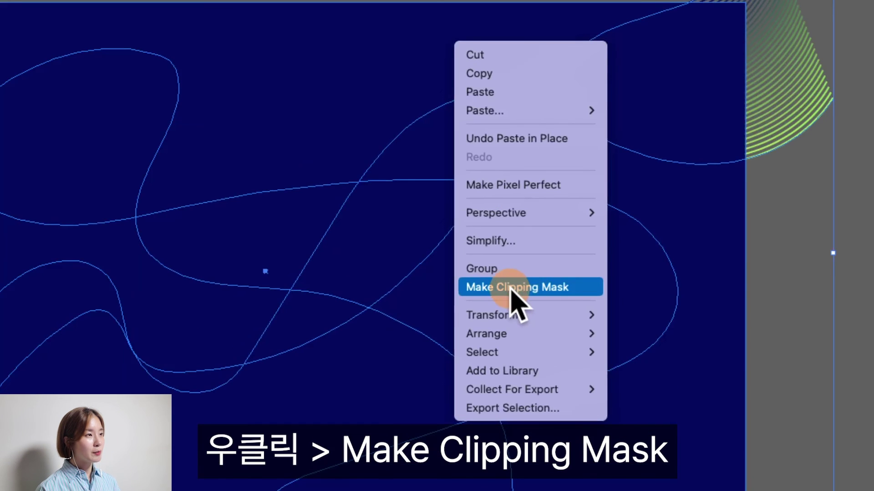
pyautogui.click(510, 287)
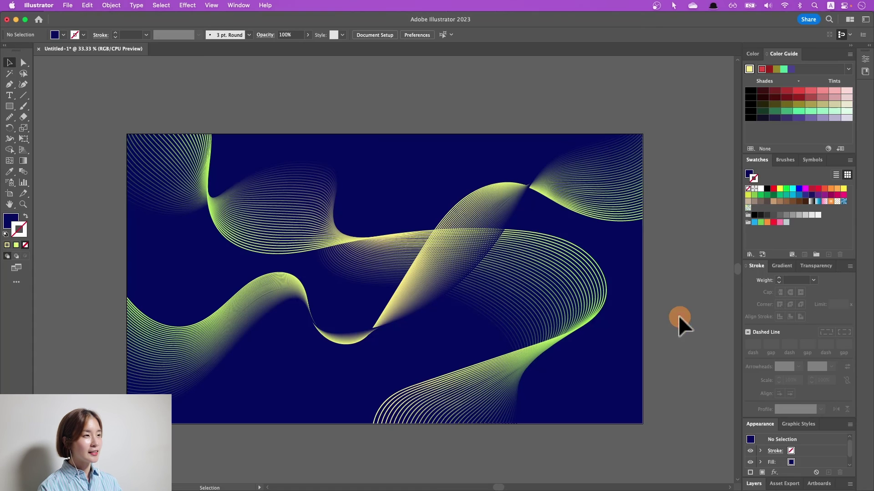